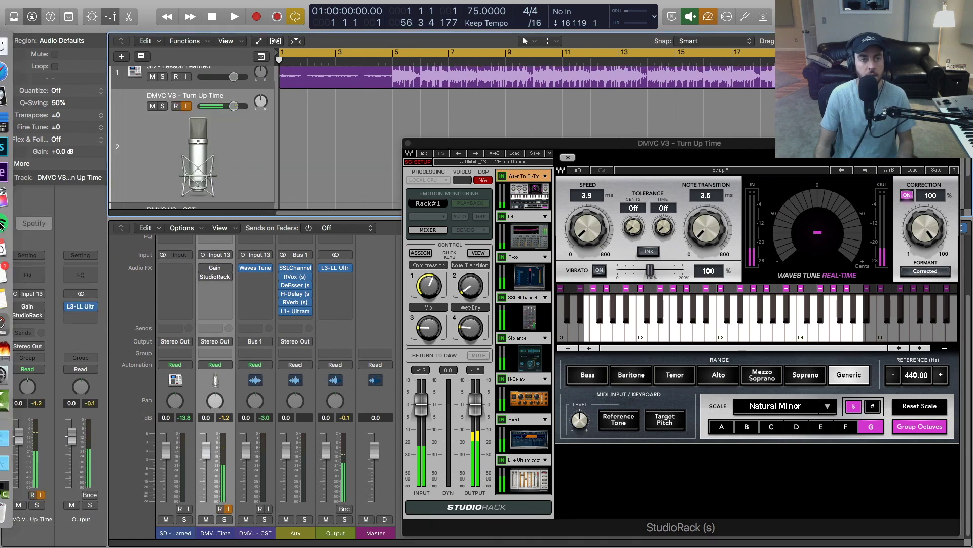
Switch to TotalMix FX to view the audio interface's routing, close its mixer window and return to Logic Pro X.
{"action": "left_click", "coordinate": [6, 325]}
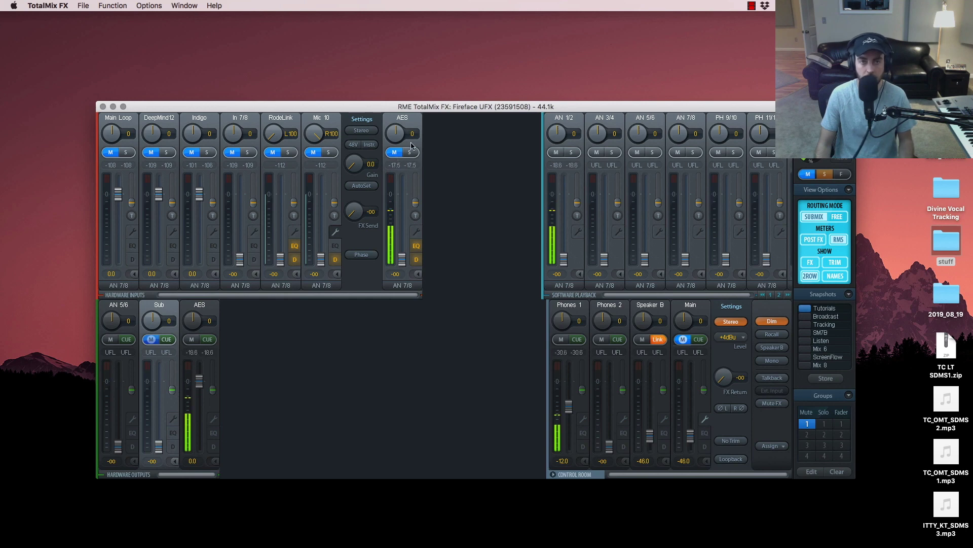
{"action": "left_click", "coordinate": [102, 107]}
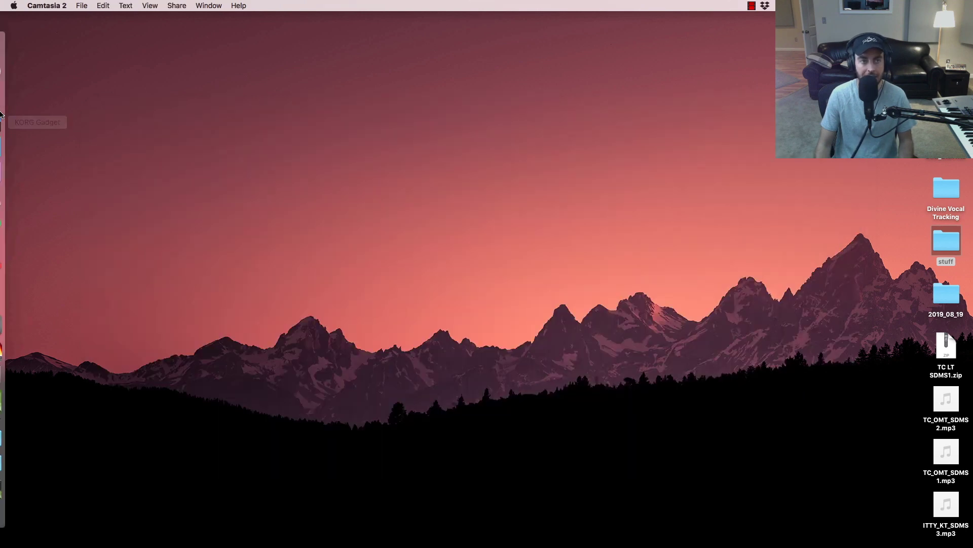
{"action": "left_click", "coordinate": [16, 96]}
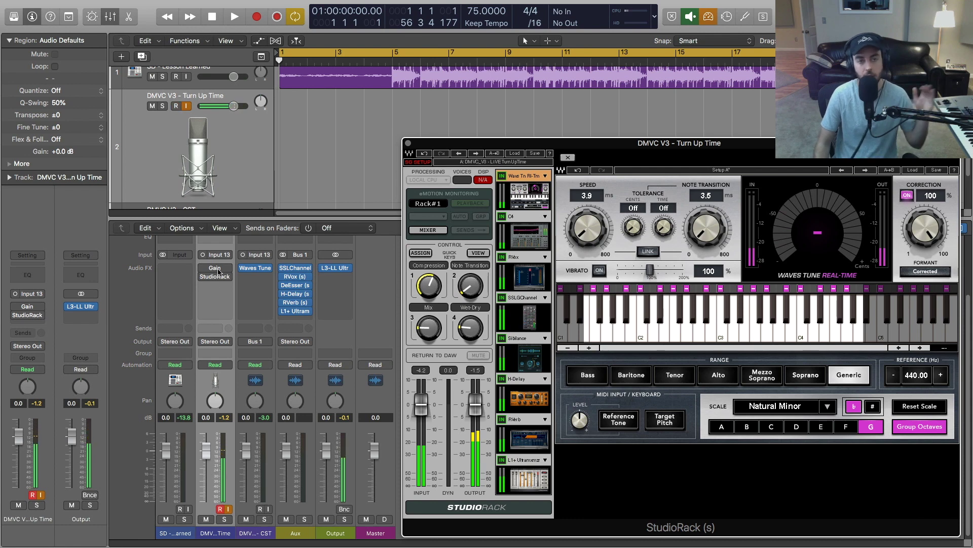
{"action": "scroll", "coordinate": [313, 191], "scroll_direction": "up", "scroll_amount": 1}
{"action": "scroll", "coordinate": [313, 191], "scroll_direction": "up", "scroll_amount": 3}
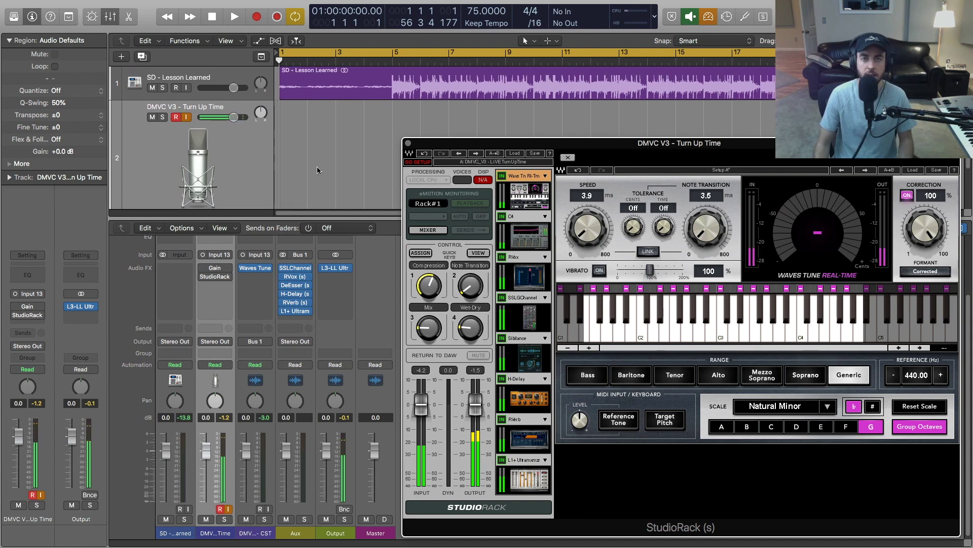
{"action": "left_click", "coordinate": [708, 19]}
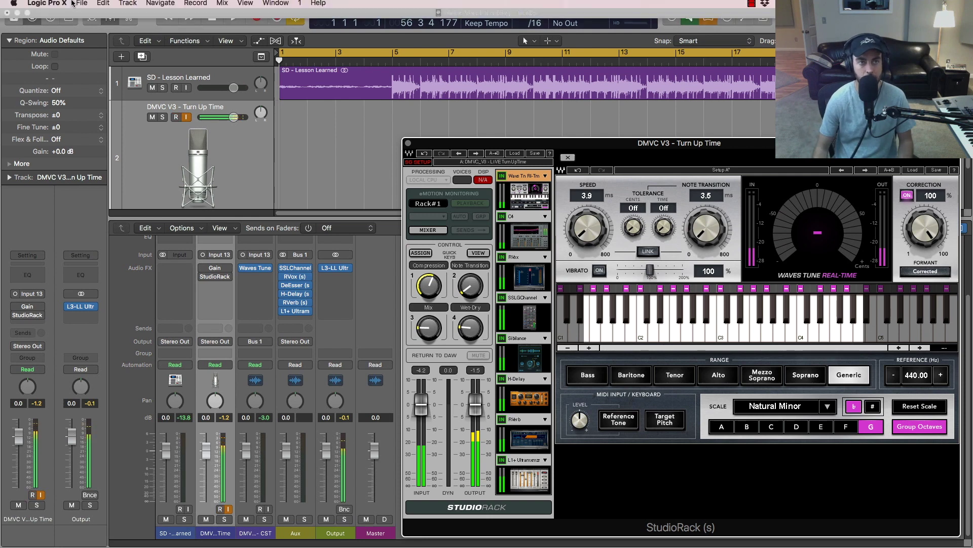
Examine the I/O buffer size options and resulting latency in the audio device preferences.
{"action": "left_click", "coordinate": [46, 6]}
{"action": "mouse_move", "coordinate": [59, 33]}
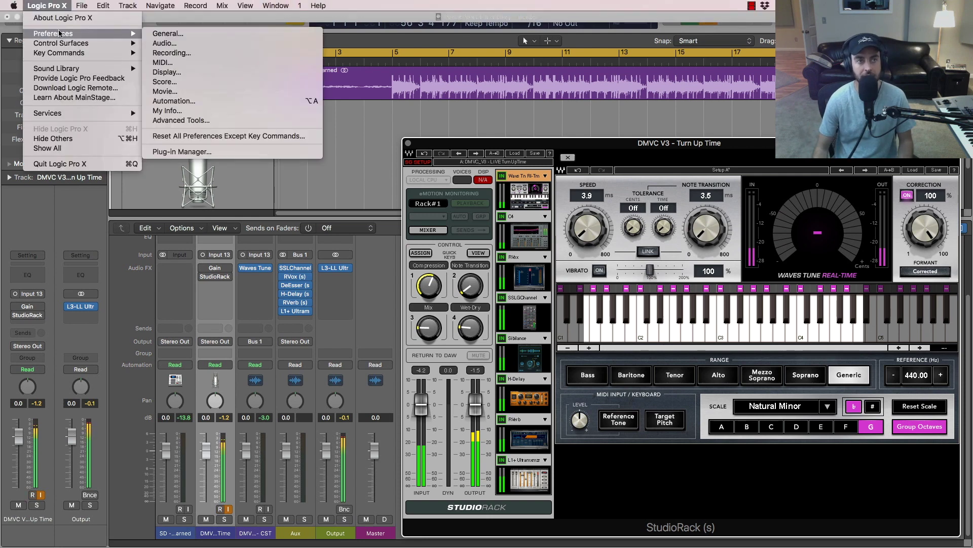
{"action": "left_click", "coordinate": [164, 43]}
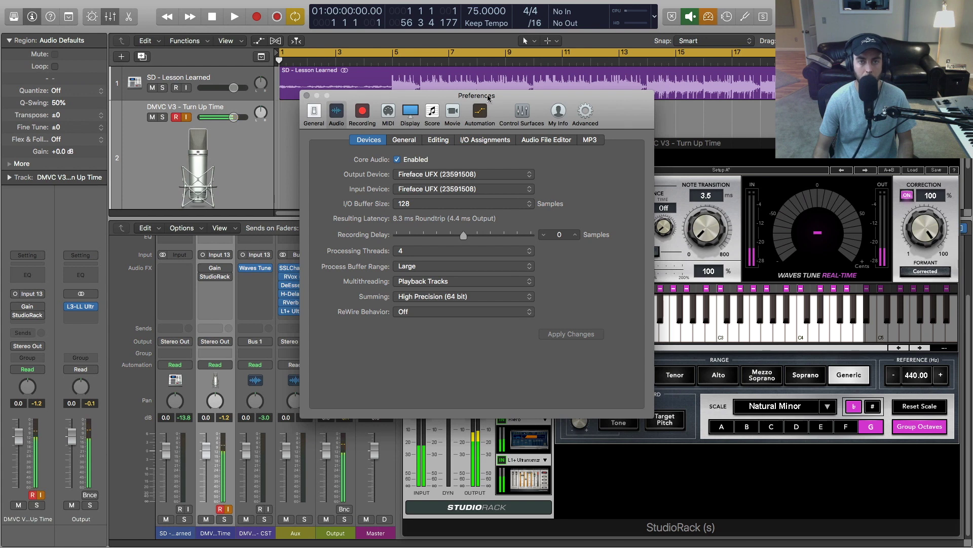
{"action": "left_click_drag", "start_coordinate": [488, 97], "coordinate": [523, 112]}
{"action": "left_click", "coordinate": [459, 217]}
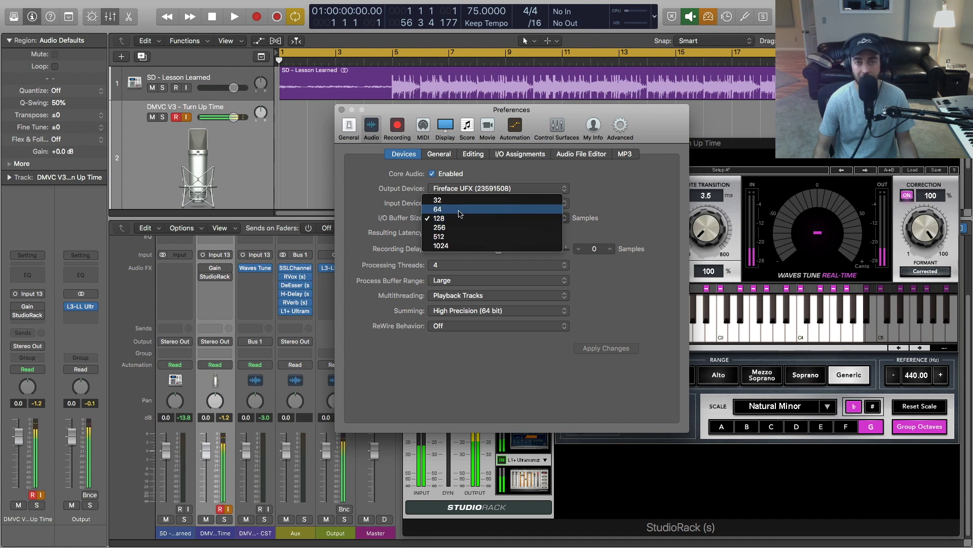
{"action": "left_click", "coordinate": [603, 190]}
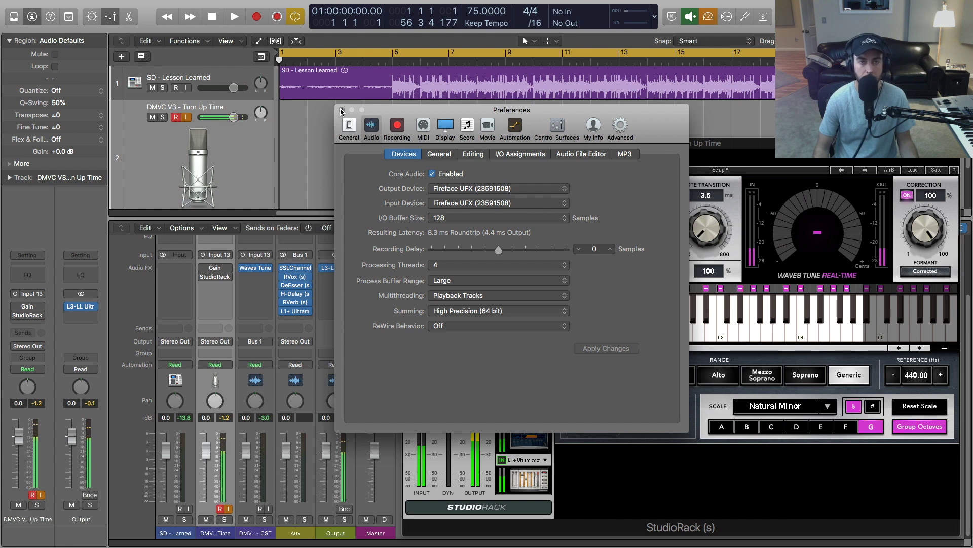
{"action": "left_click", "coordinate": [442, 219]}
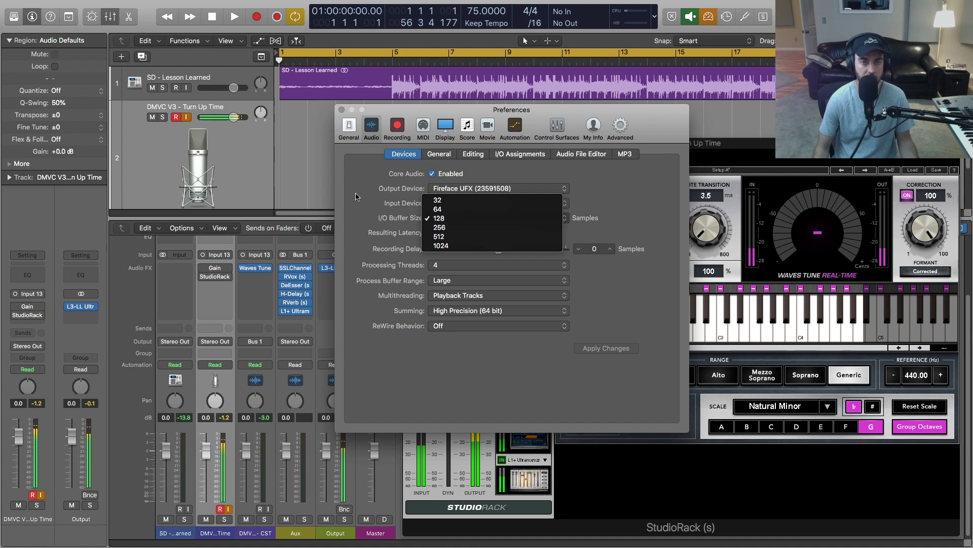
{"action": "left_click", "coordinate": [395, 187]}
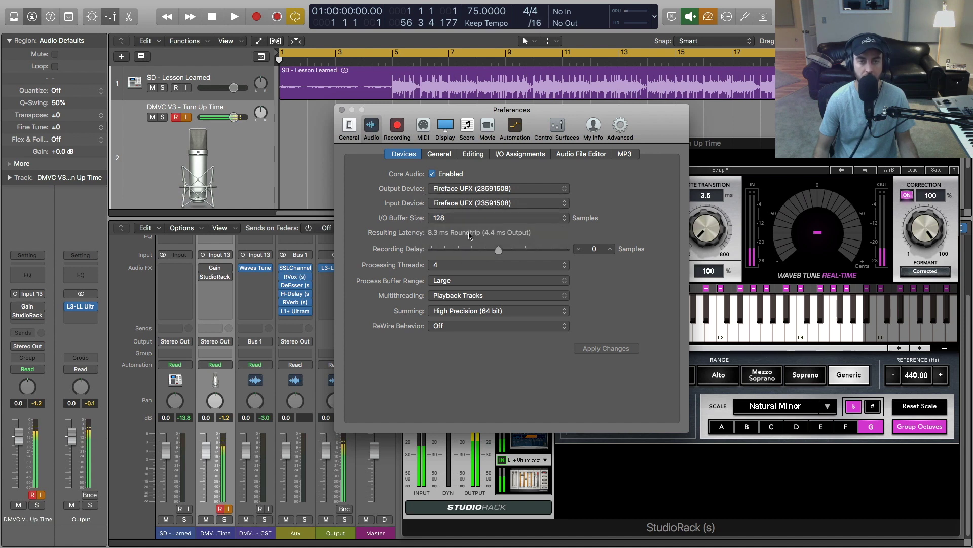
{"action": "left_click", "coordinate": [341, 110]}
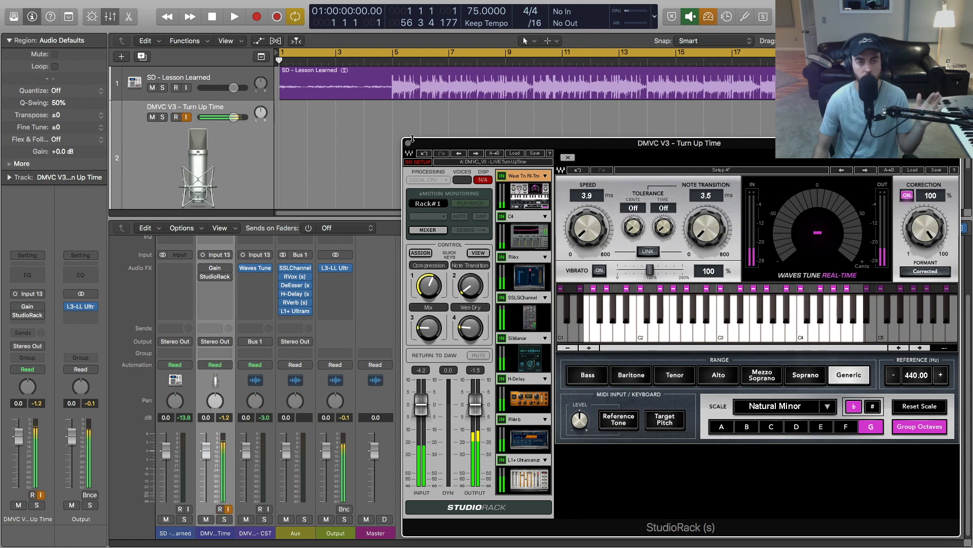
Examine the bus choices available for the output of the DMVC V3 - CST channel.
{"action": "mouse_move", "coordinate": [258, 269]}
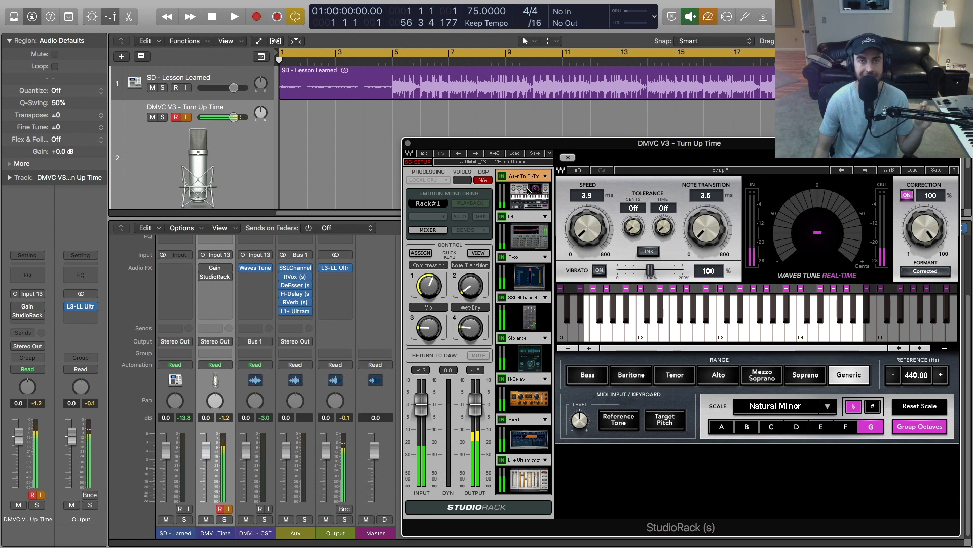
{"action": "mouse_move", "coordinate": [210, 279]}
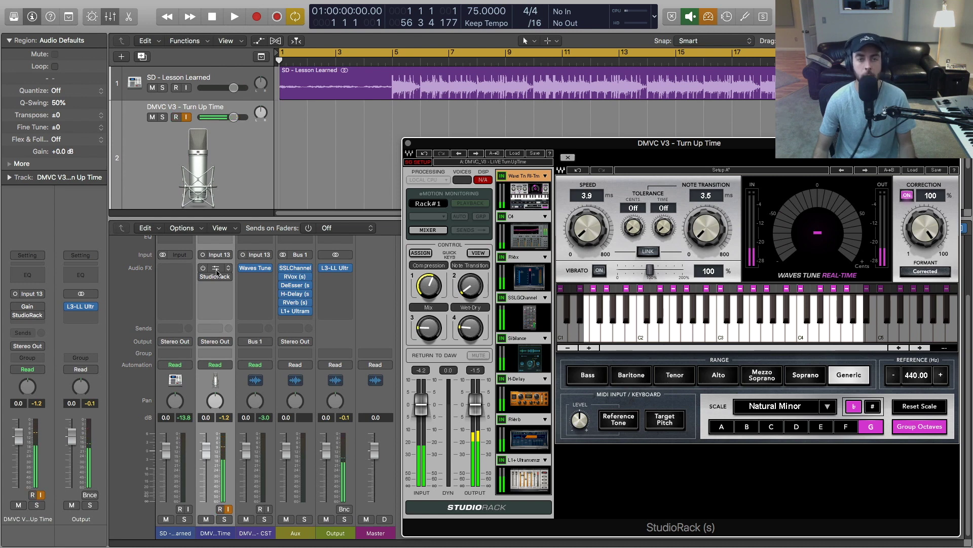
{"action": "mouse_move", "coordinate": [259, 270]}
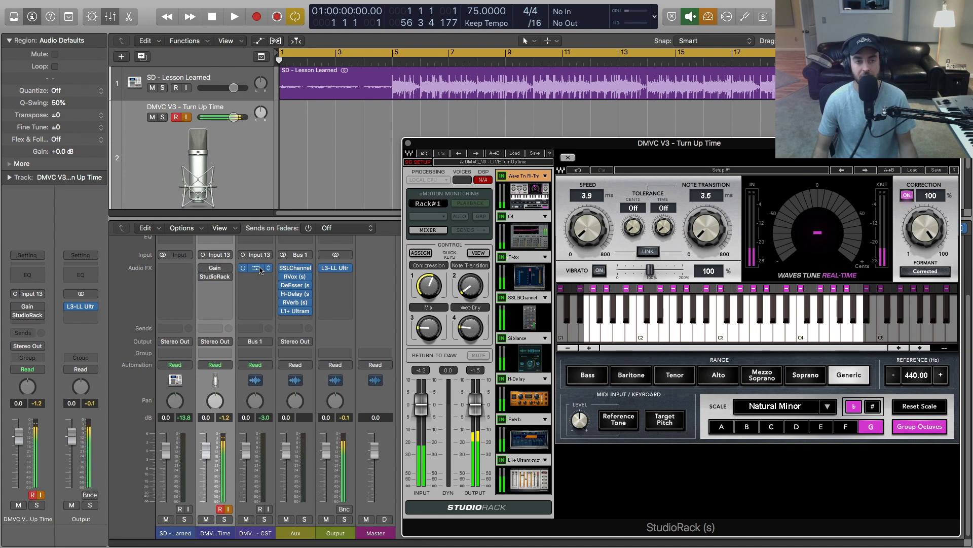
{"action": "left_click", "coordinate": [264, 344]}
{"action": "mouse_move", "coordinate": [264, 386]}
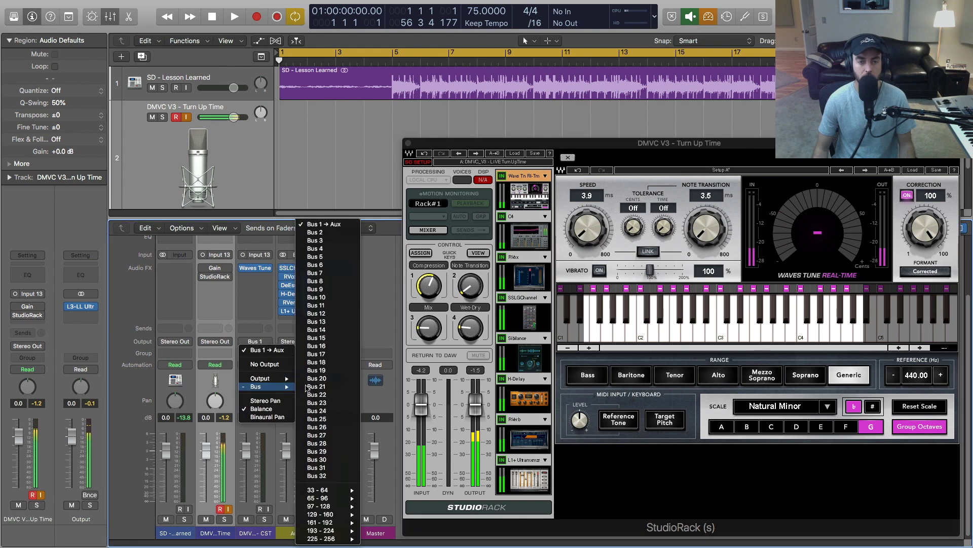
{"action": "left_click", "coordinate": [342, 206]}
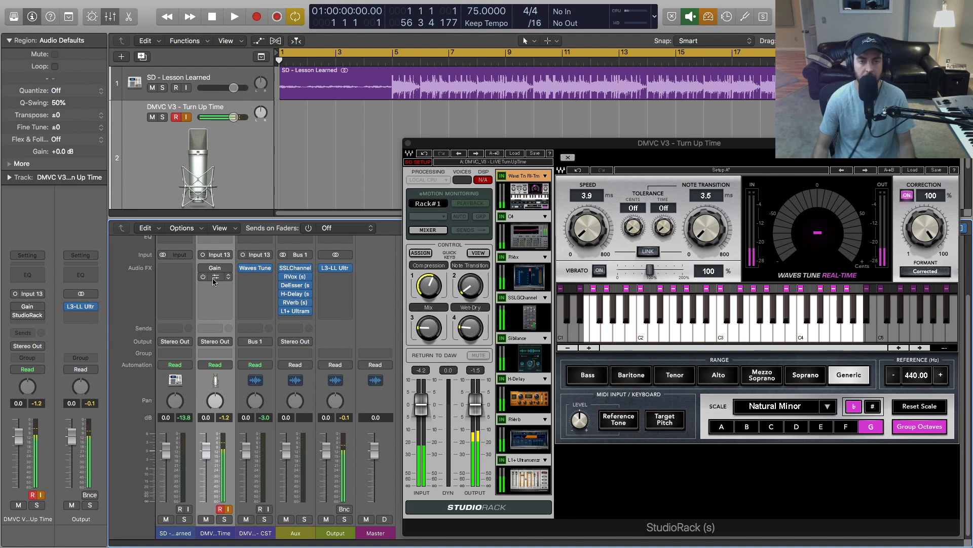
View the Waves Tune Real-Time settings on the DMVC V3 - CST channel and close the plug-in window.
{"action": "left_click", "coordinate": [256, 269]}
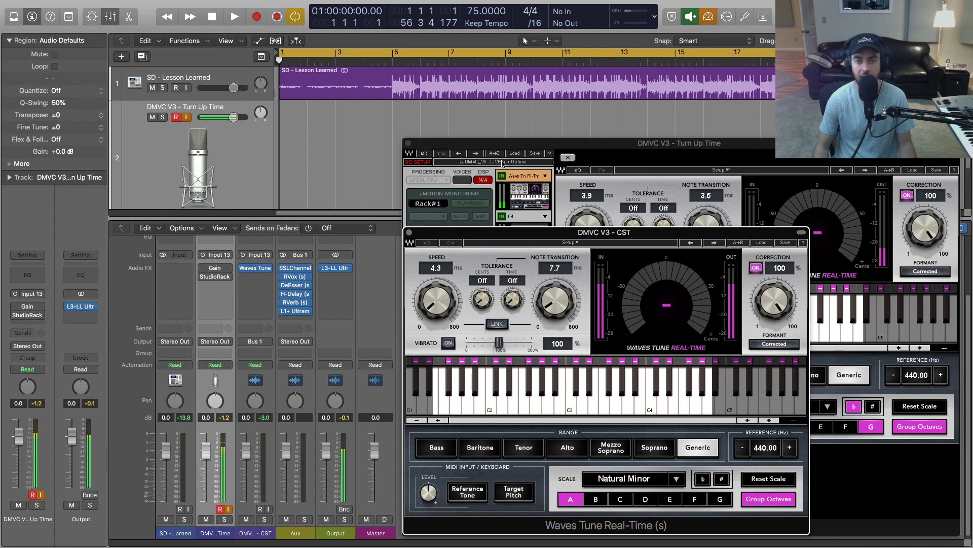
{"action": "left_click_drag", "start_coordinate": [556, 230], "coordinate": [603, 202]}
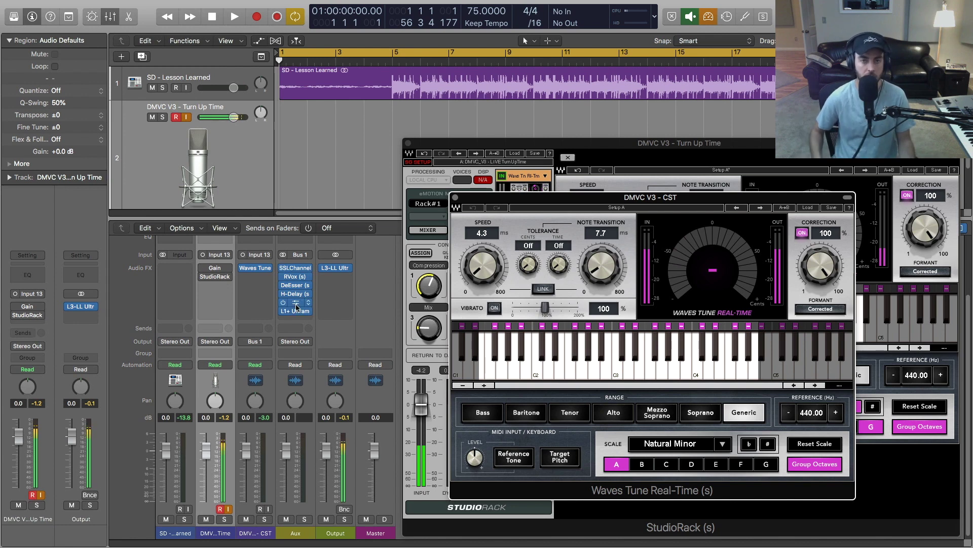
{"action": "left_click_drag", "start_coordinate": [565, 201], "coordinate": [568, 202]}
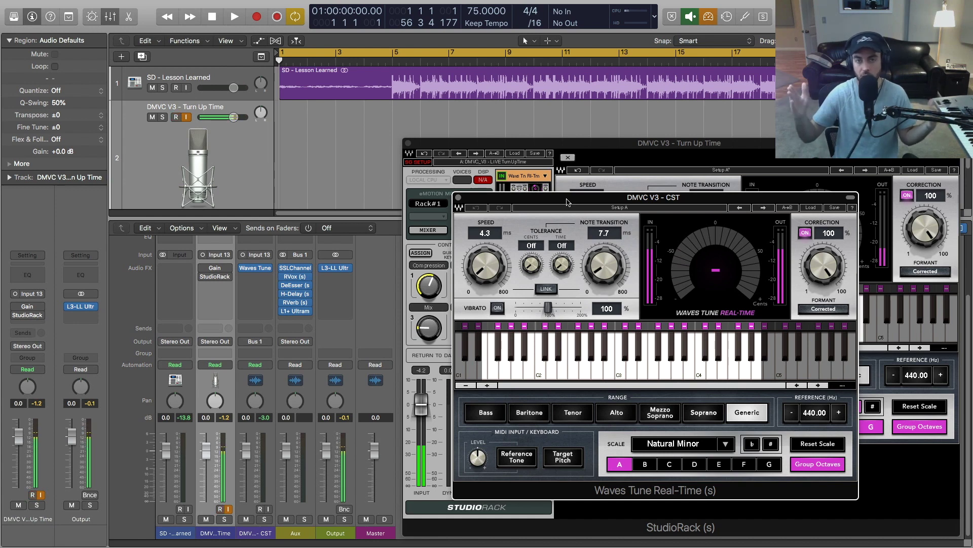
{"action": "left_click", "coordinate": [459, 197]}
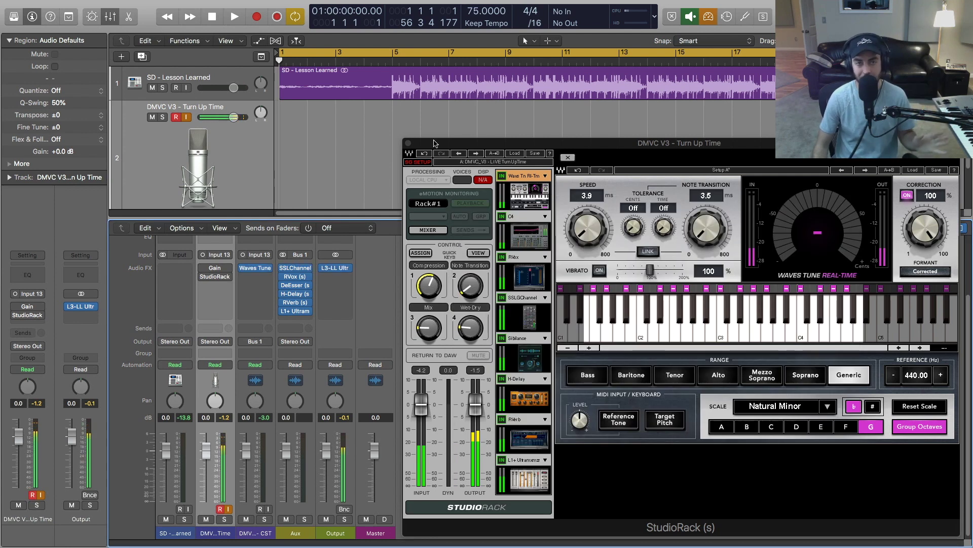
Look through the plug-ins in the StudioRack chain, from SSLGChannel to L1+ Ultramaximizer, and return to Waves Tune Real-Time.
{"action": "scroll", "coordinate": [306, 138], "scroll_direction": "down", "scroll_amount": 3}
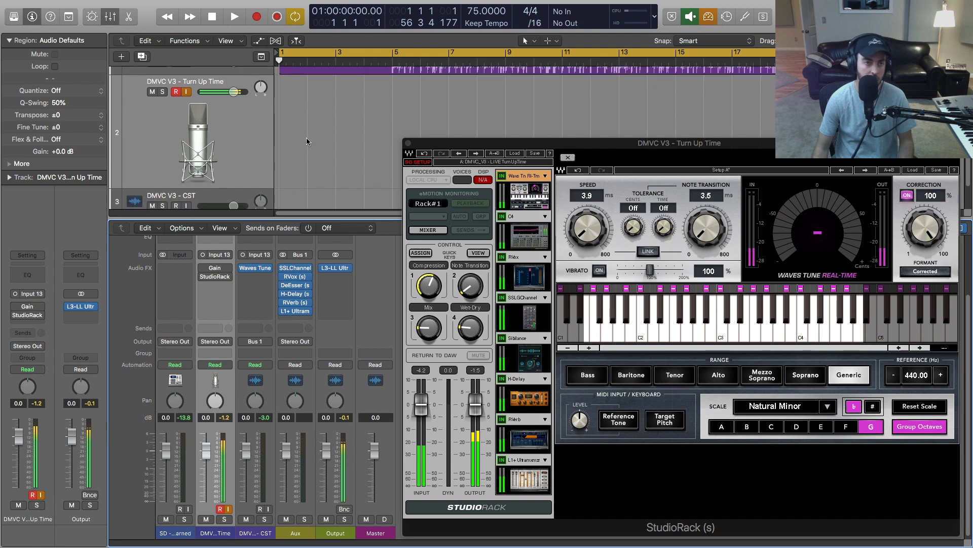
{"action": "scroll", "coordinate": [306, 138], "scroll_direction": "up", "scroll_amount": 1}
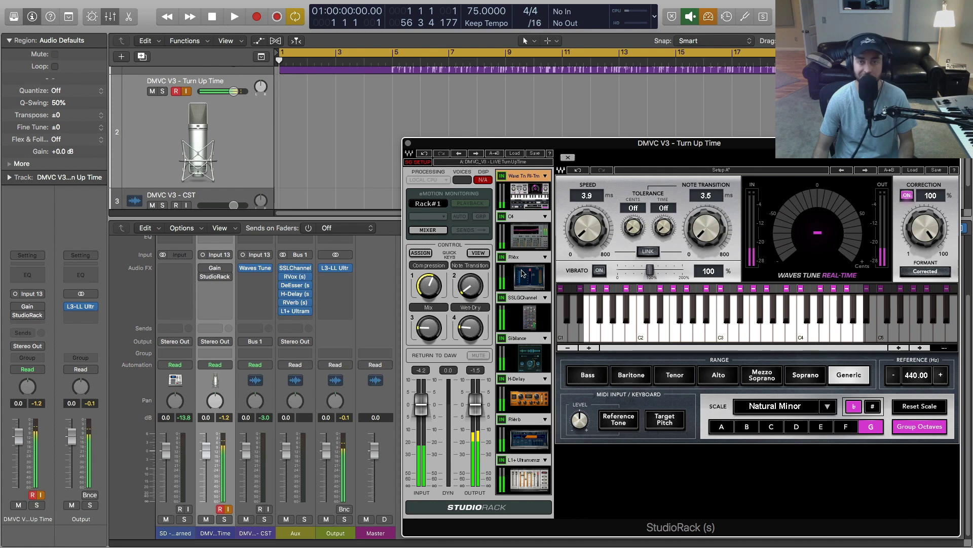
{"action": "left_click", "coordinate": [528, 323]}
{"action": "left_click", "coordinate": [529, 359]}
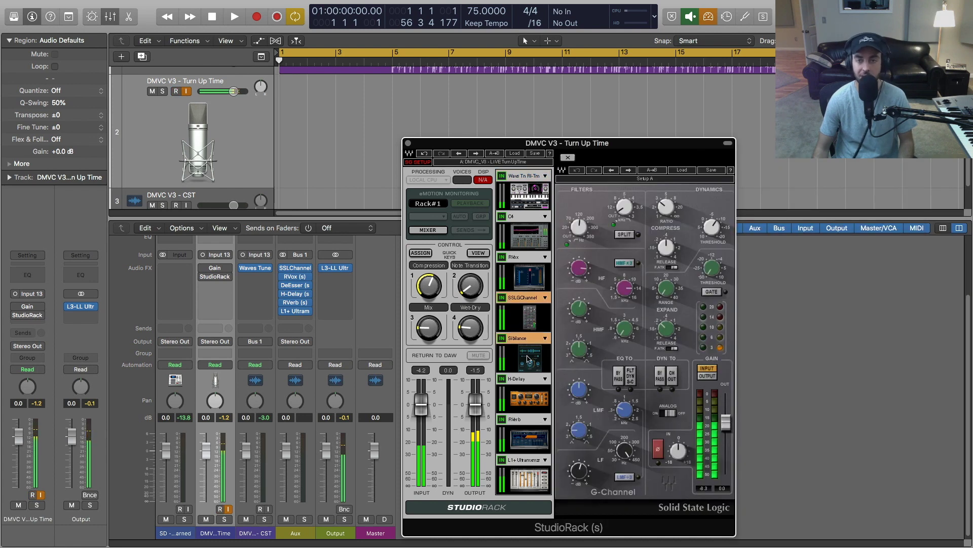
{"action": "left_click", "coordinate": [530, 390]}
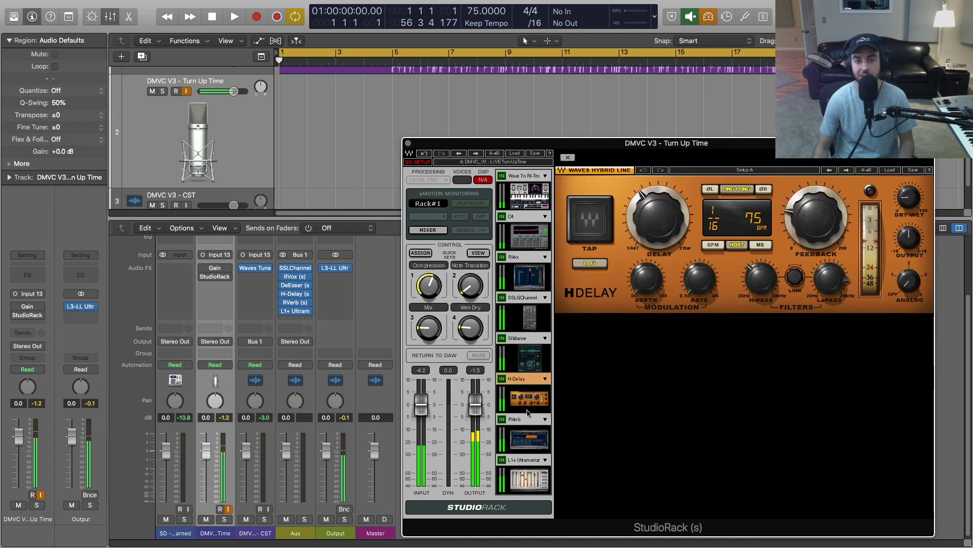
{"action": "left_click", "coordinate": [528, 438]}
{"action": "left_click", "coordinate": [527, 479]}
{"action": "left_click", "coordinate": [524, 209]}
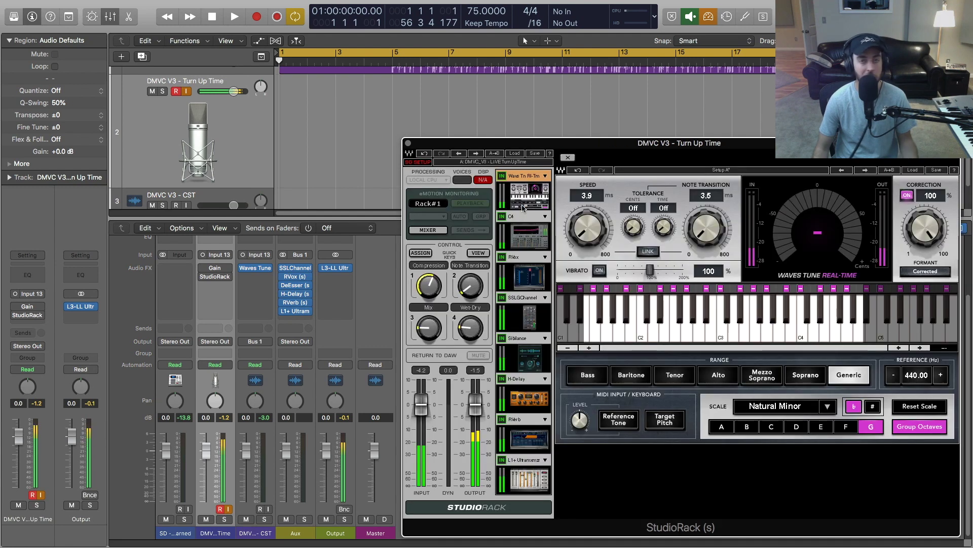
Turn on the Gain and StudioRack plug-ins on the DMVC V3 - Turn Up Time channel.
{"action": "scroll", "coordinate": [356, 139], "scroll_direction": "up", "scroll_amount": 1}
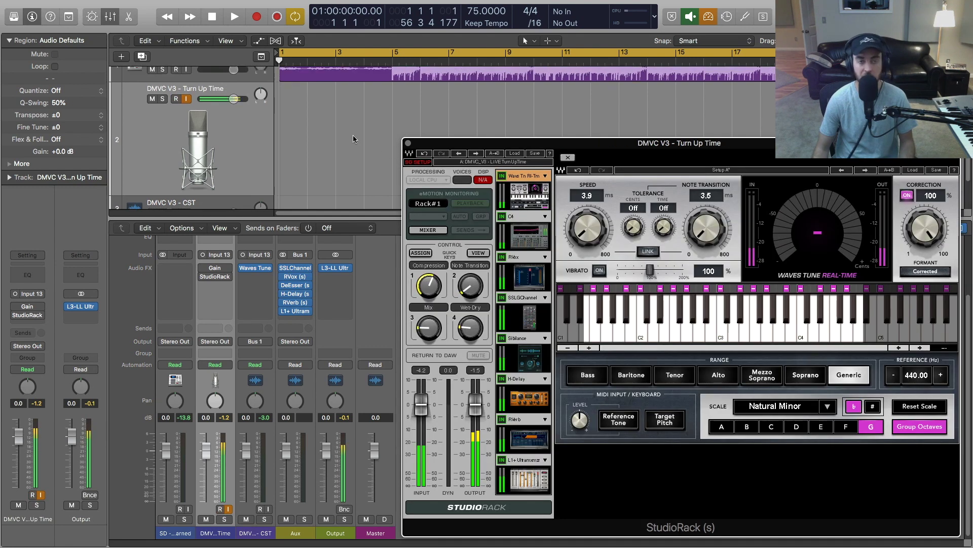
{"action": "left_click", "coordinate": [200, 270]}
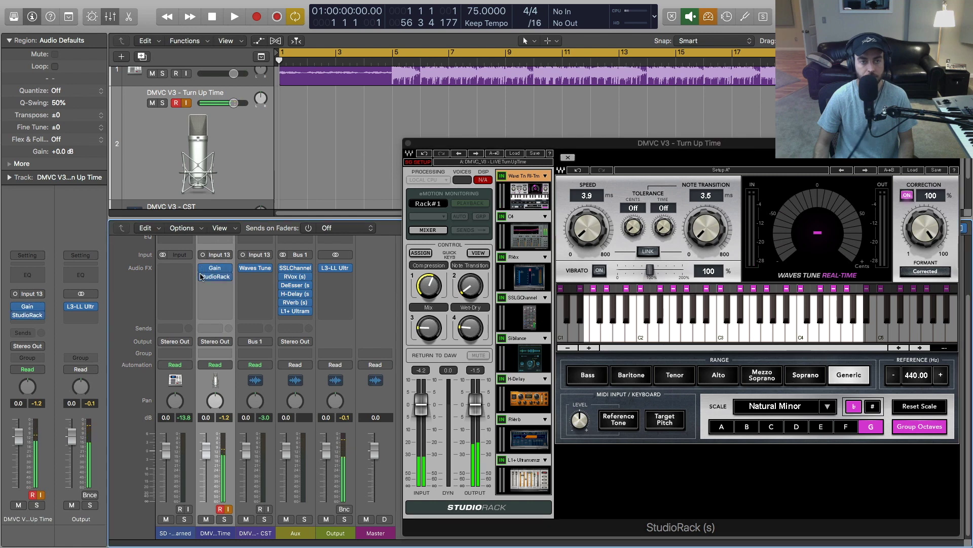